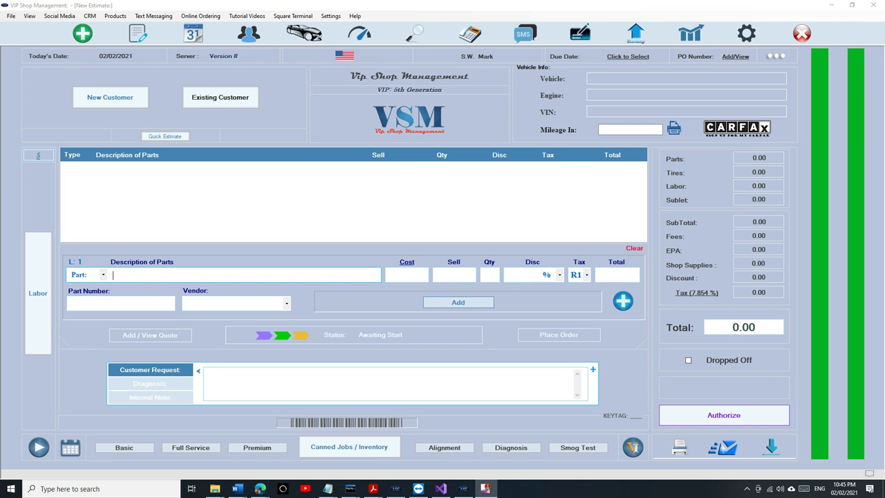
Open the Daily Expenses window for February 2, 2021 from View > Add an Expense.
left_click(29, 17)
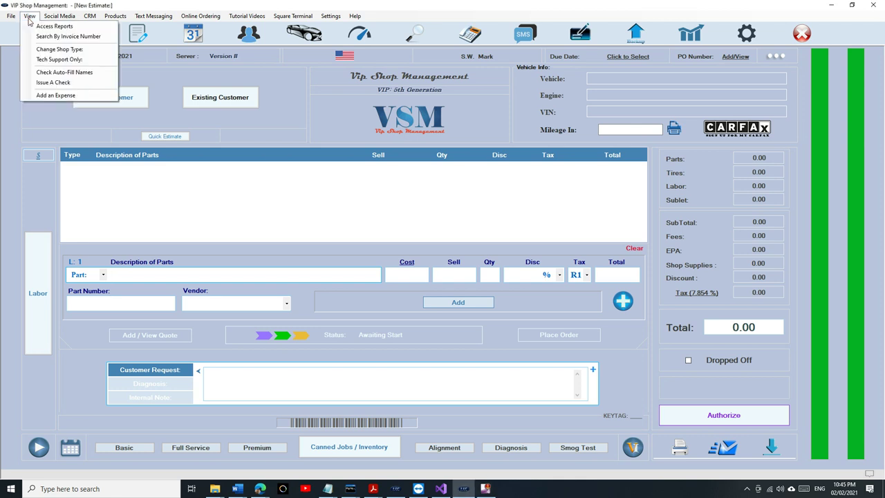
left_click(78, 98)
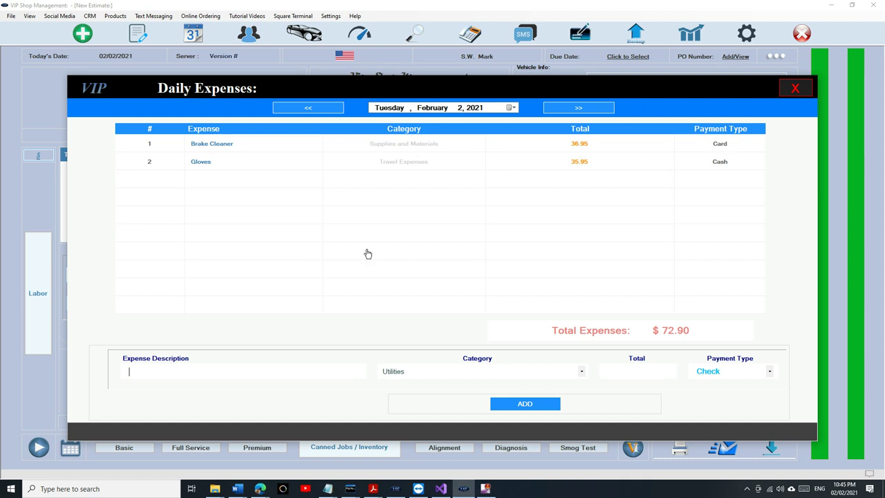
Enter the description 'Food - Lunch' with category Meals and Entertainment Expenses.
left_click(260, 370)
type("Food - Lunch")
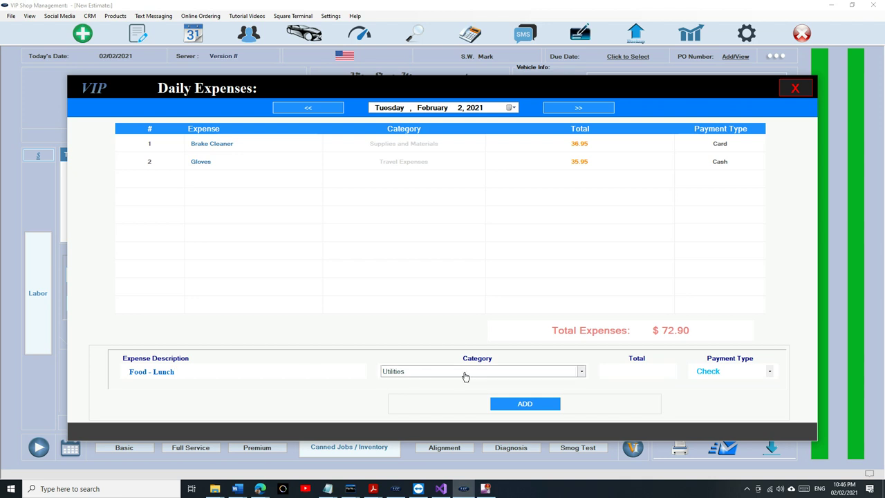
left_click(465, 376)
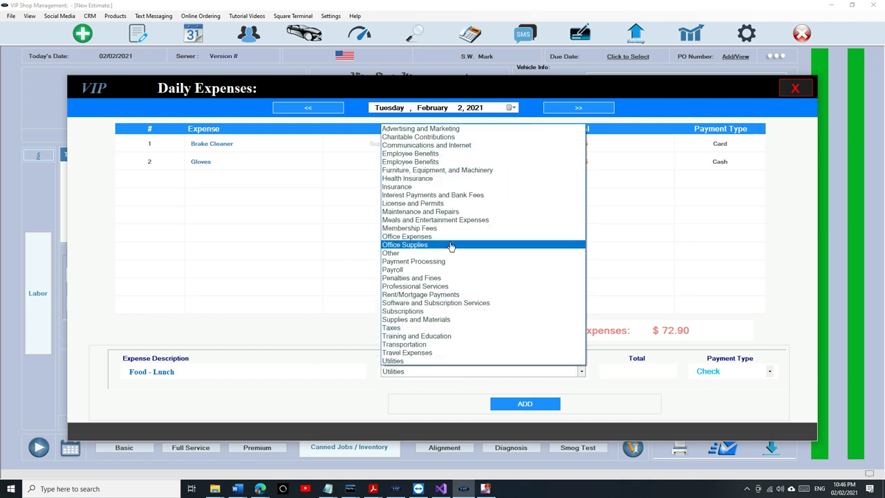
left_click(452, 220)
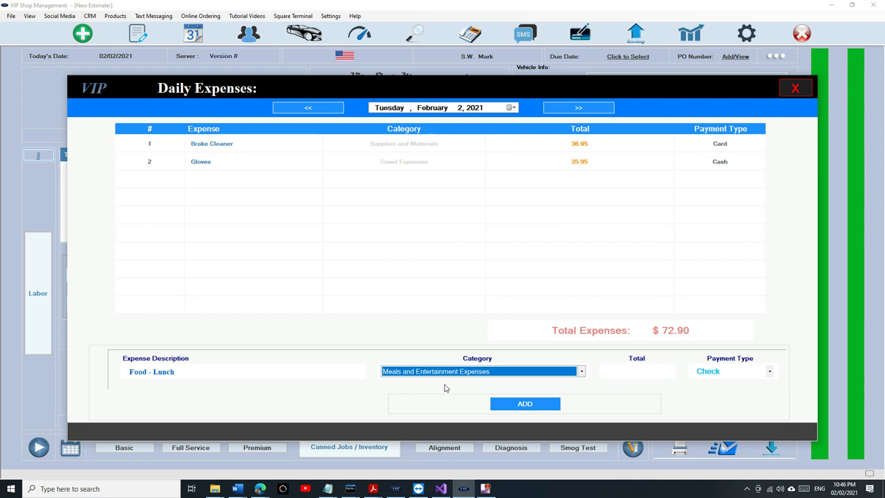
Add the expense with total 45.00 paid in Cash, then view the previous day.
left_click(624, 372)
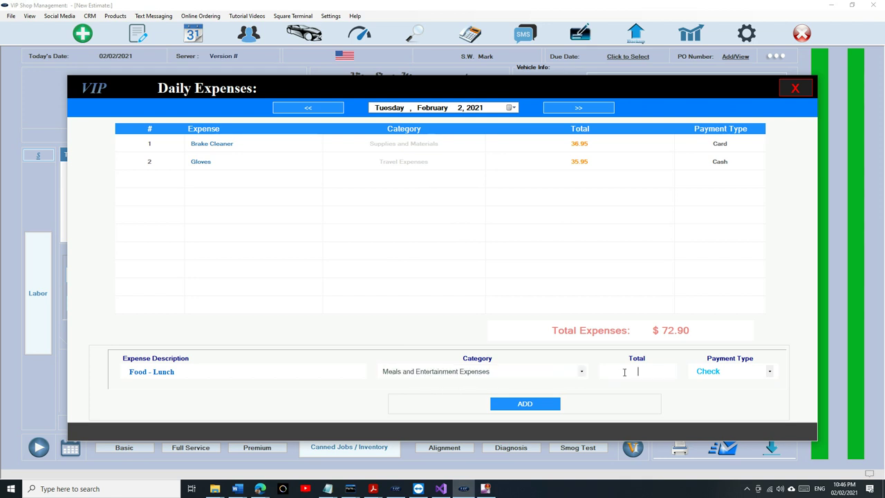
type("45.00")
left_click(720, 371)
left_click(720, 371)
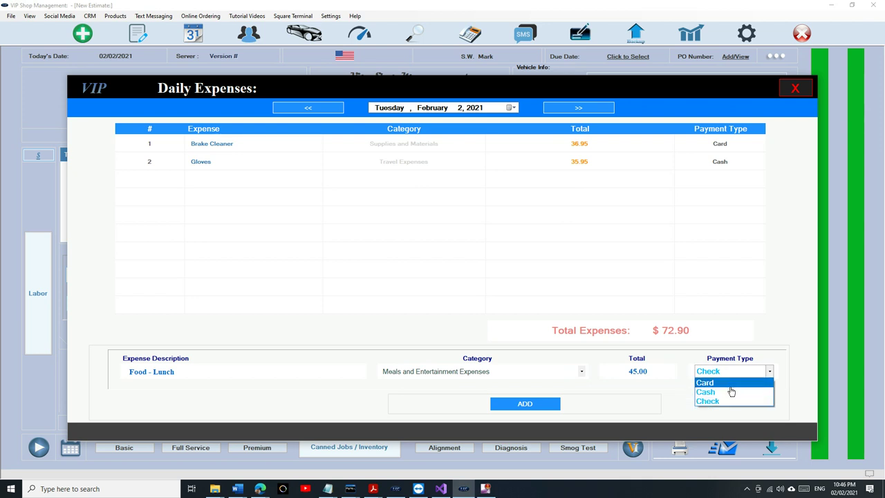
left_click(730, 391)
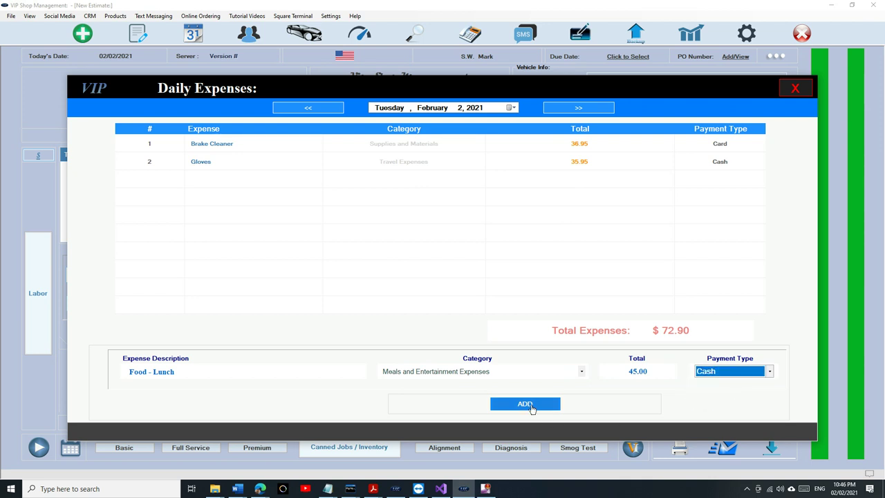
left_click(524, 404)
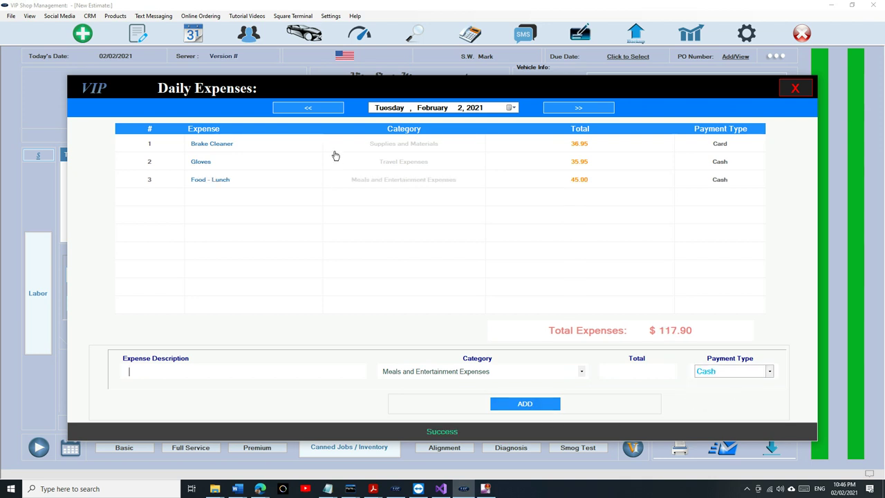
left_click(324, 110)
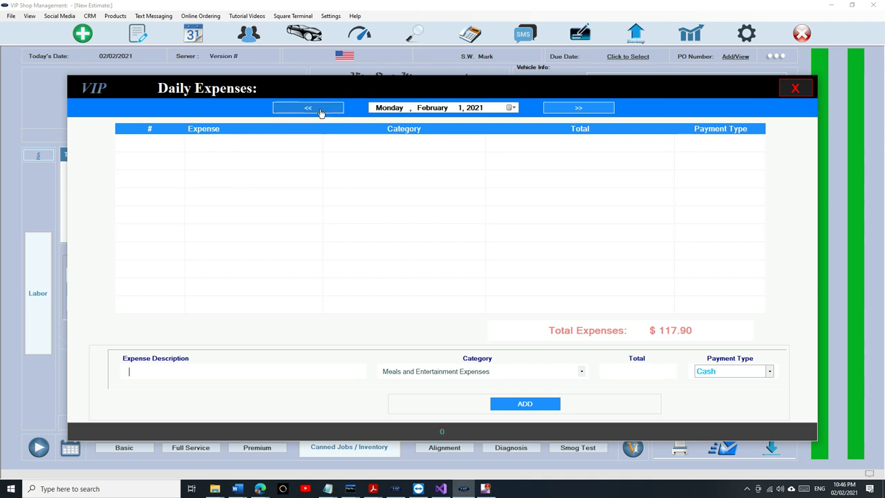
Step forward through the dates to February 3, then back to February 2, 2021.
left_click(564, 109)
left_click(562, 109)
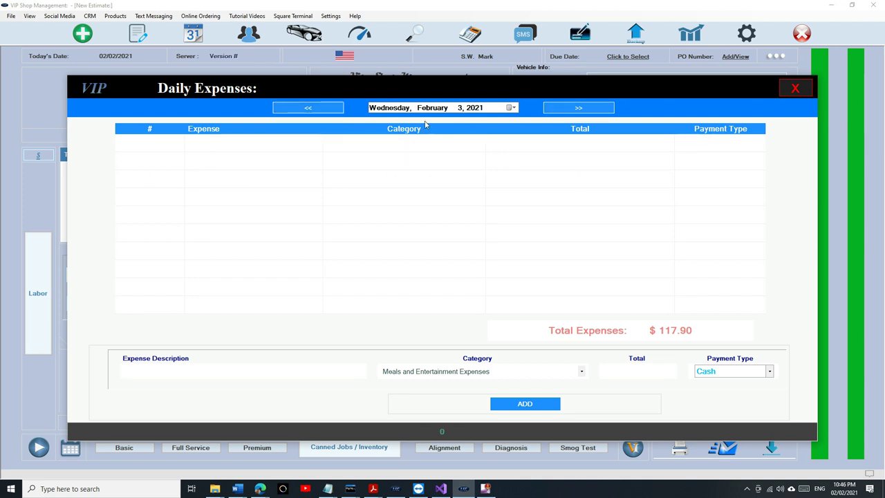
left_click(328, 111)
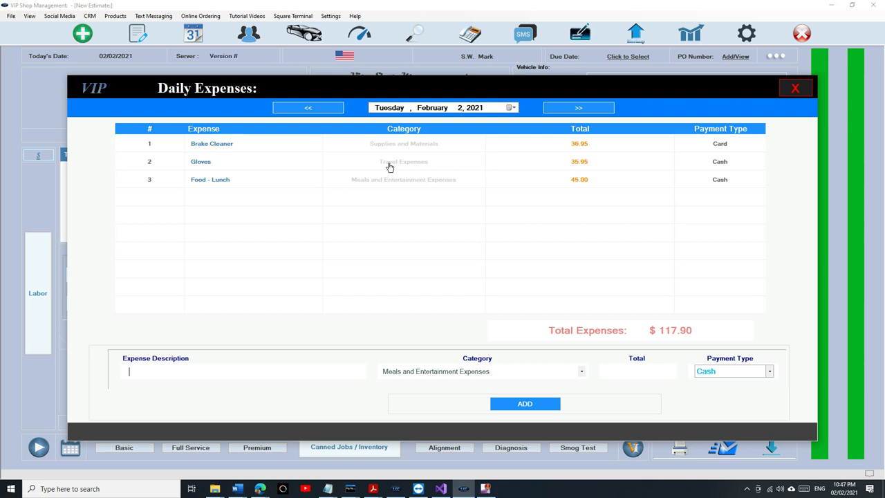
Dismiss the Category list without changes and close the Daily Expenses window.
left_click(436, 371)
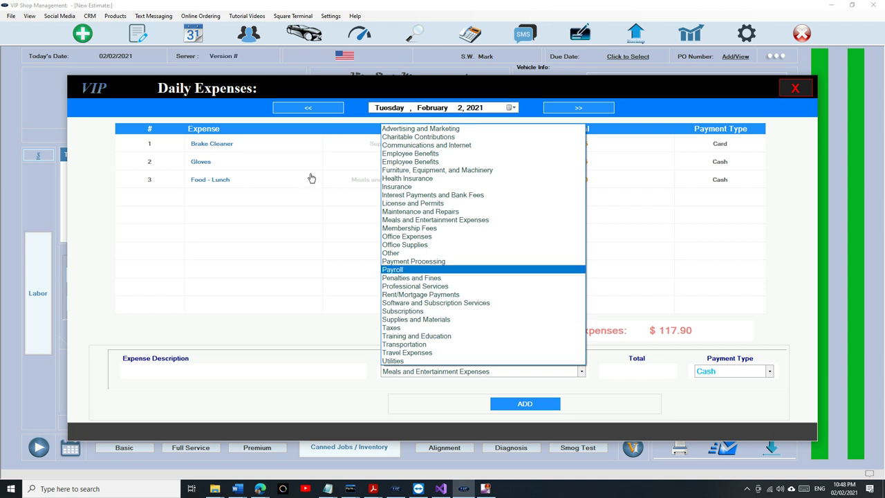
left_click(94, 259)
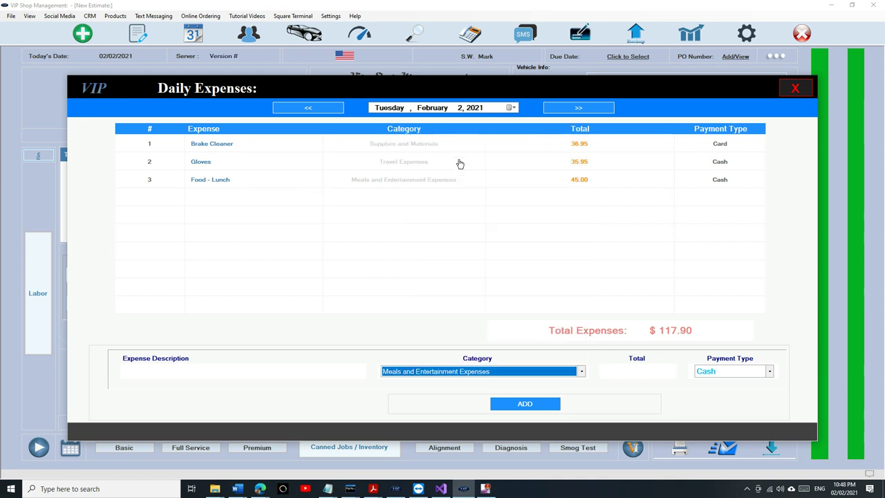
left_click(795, 88)
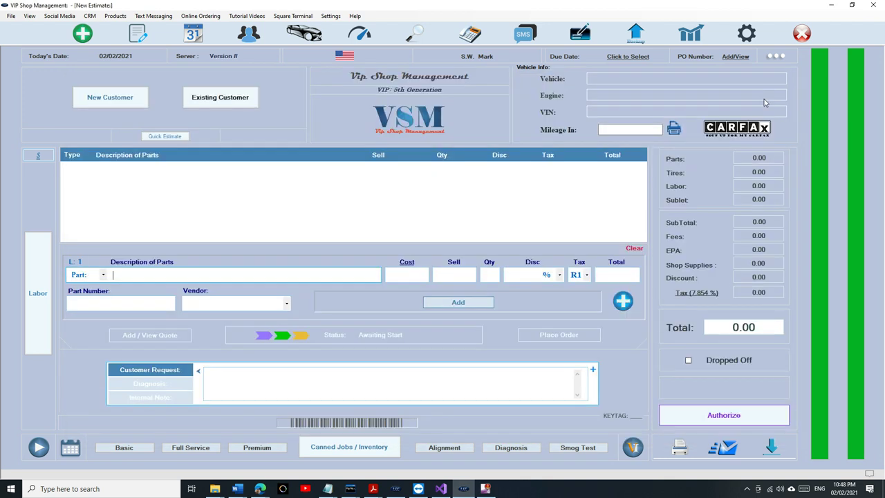
Reopen the Daily Expenses window via Add an Expense, then close it again.
left_click(32, 19)
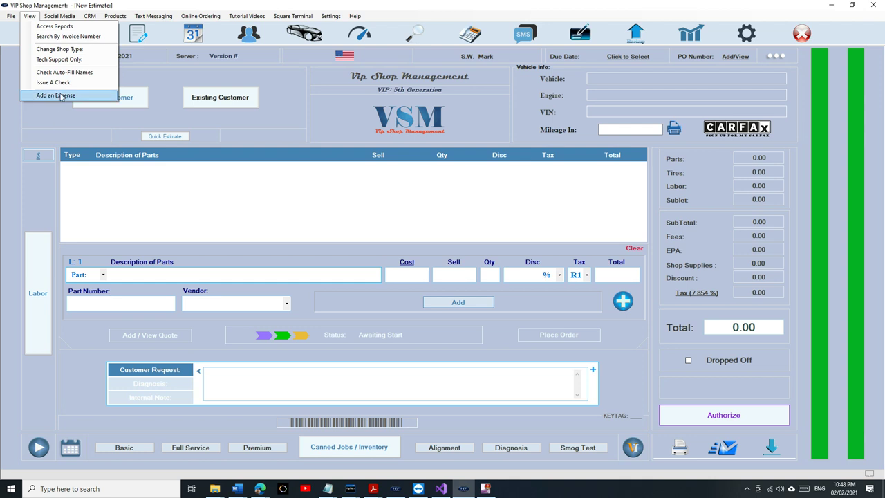
left_click(55, 95)
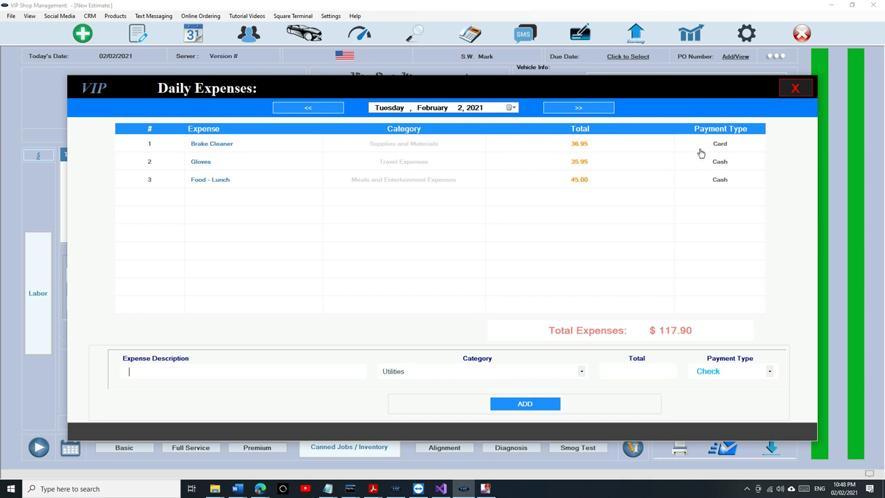
left_click(792, 87)
Enter the reports passcode and open the February 2021 Balance Sheet.
left_click(679, 38)
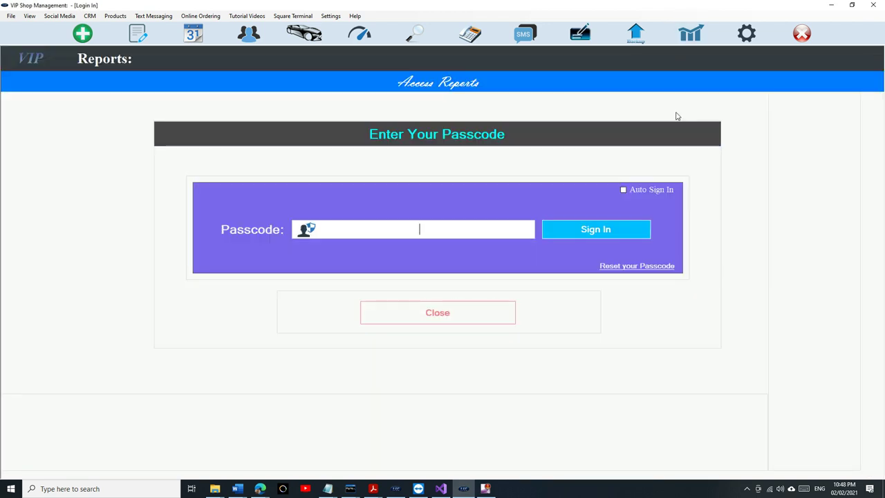
type("1234")
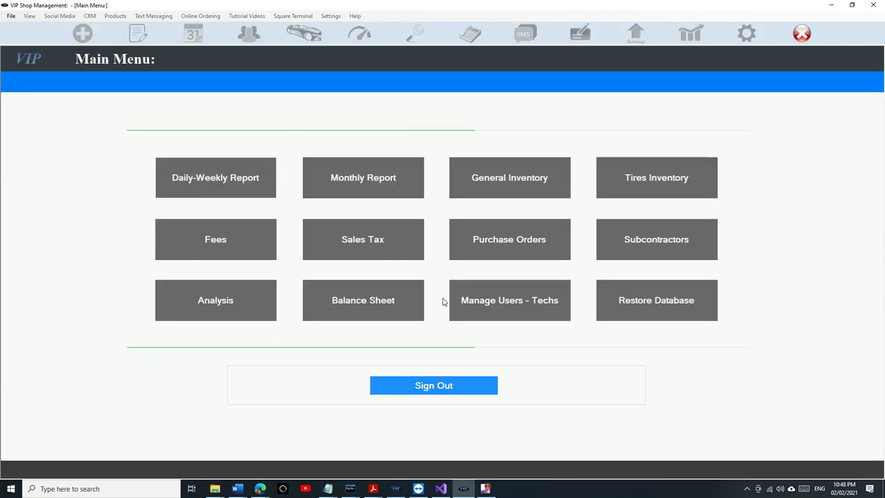
left_click(391, 313)
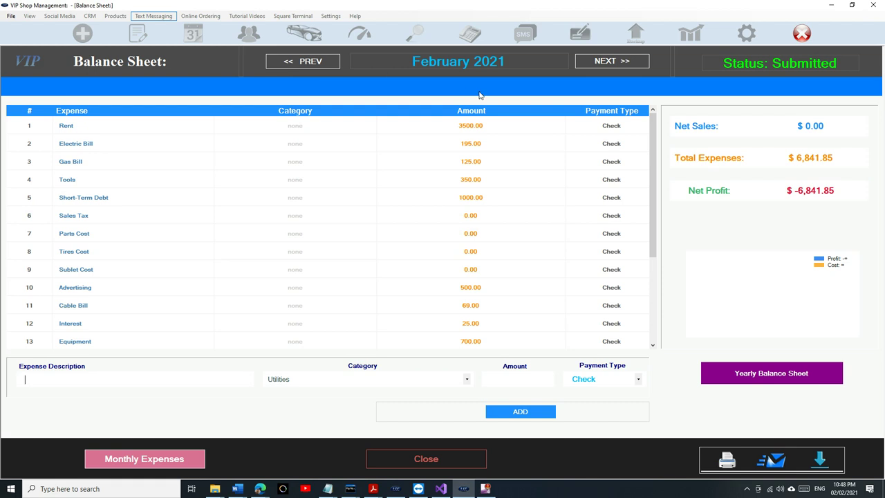
Recategorize the monthly Rent expense as Rent/Mortgage Payments and close the expense list.
left_click(166, 461)
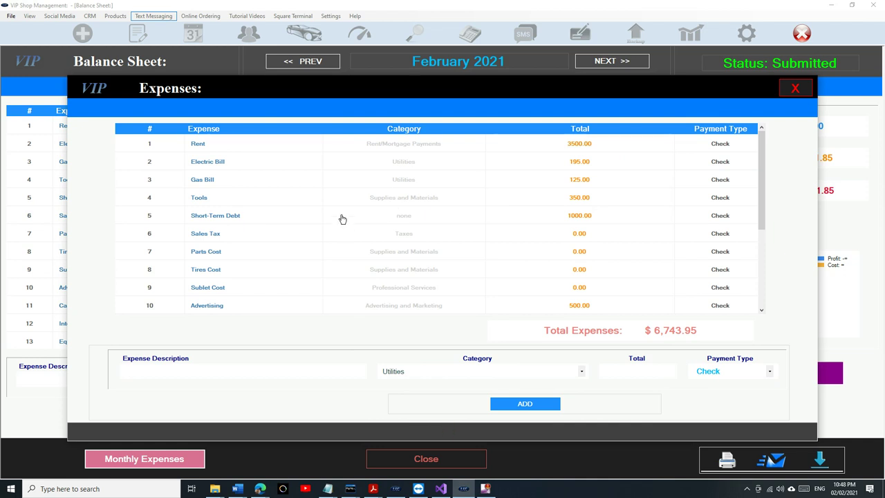
scroll(418, 179, "down", 3)
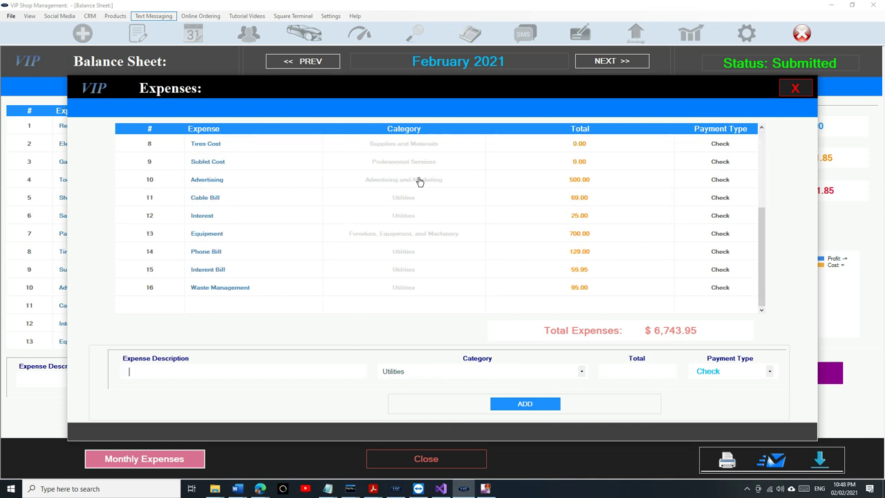
scroll(419, 181, "up", 3)
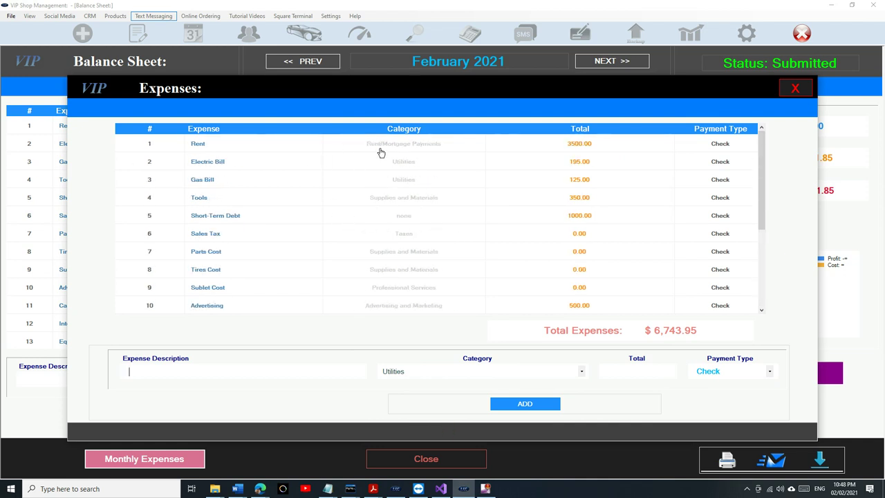
left_click(316, 149)
left_click(443, 371)
left_click(442, 287)
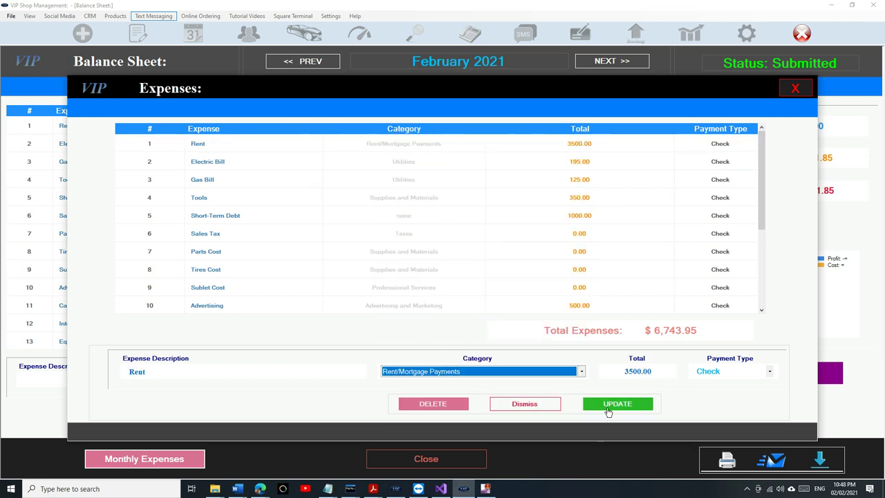
left_click(608, 408)
scroll(514, 283, "down", 3)
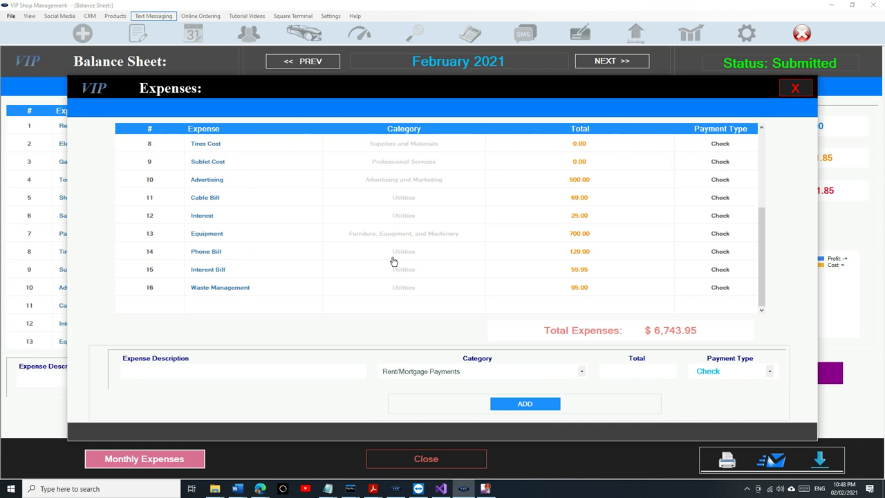
scroll(437, 261, "up", 3)
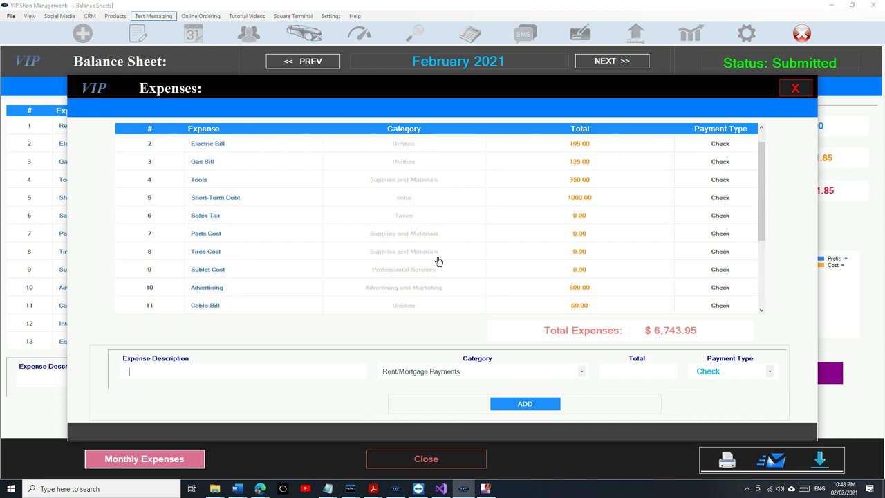
scroll(426, 244, "up", 1)
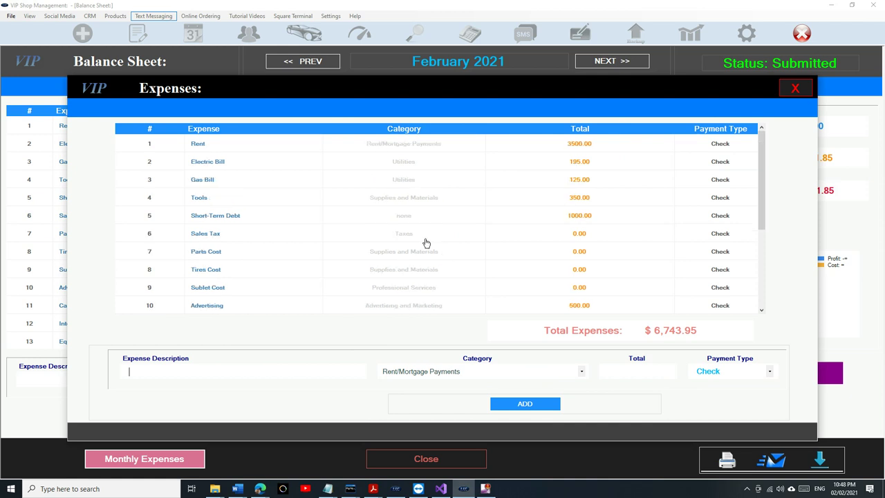
left_click(795, 90)
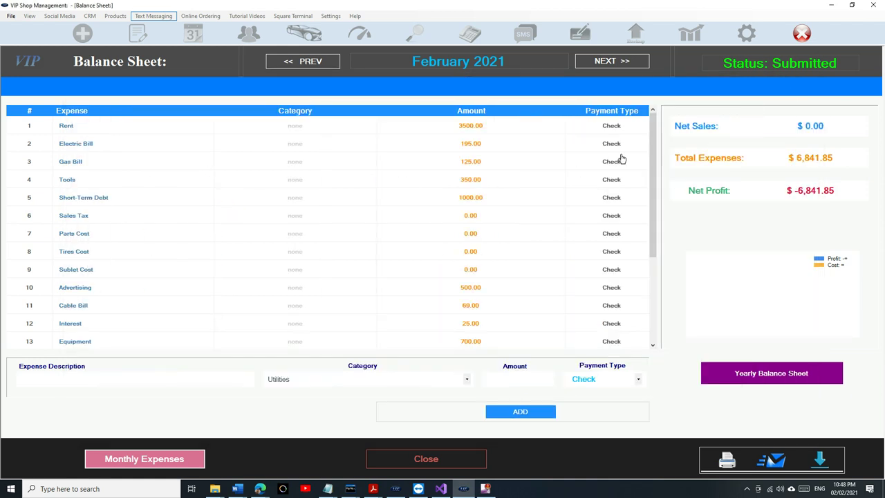
Advance the Balance Sheet to May 2021 and auto-populate its monthly expenses.
left_click(625, 62)
left_click(625, 62)
left_click(626, 62)
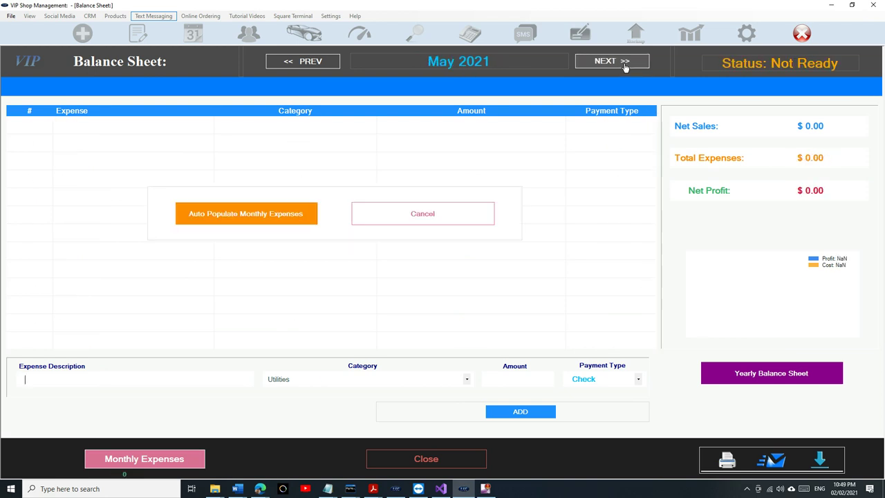
left_click(275, 215)
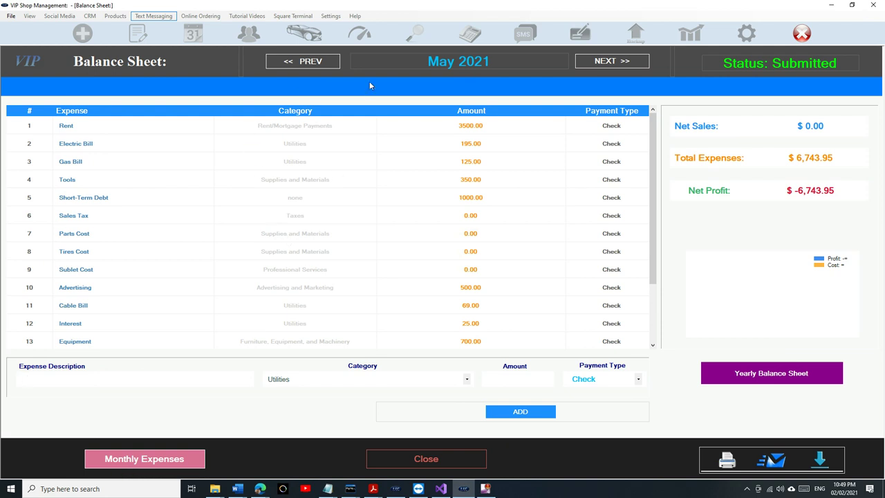
scroll(367, 166, "down", 3)
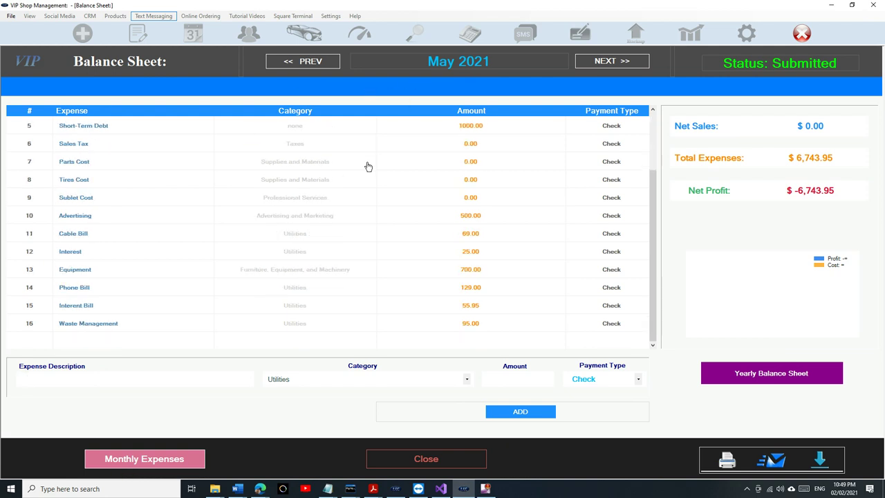
scroll(141, 240, "up", 2)
scroll(141, 241, "up", 1)
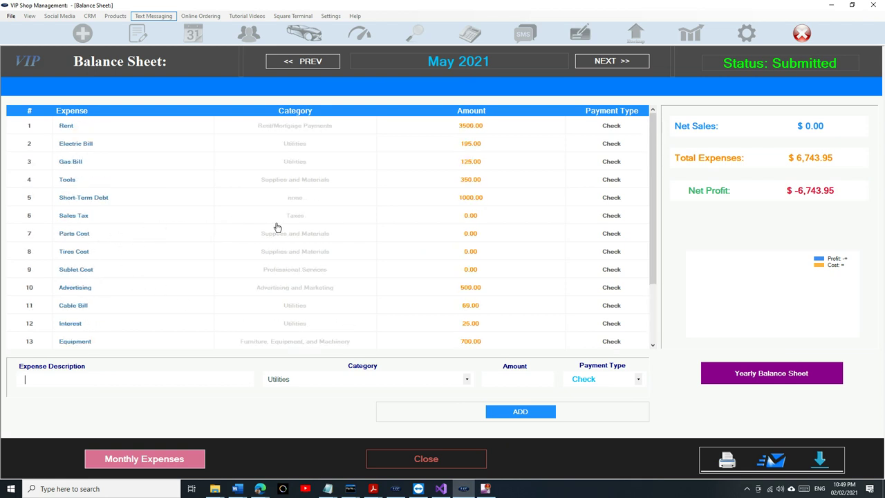
Save the Sales Tax expense under the Utilities category.
left_click(478, 218)
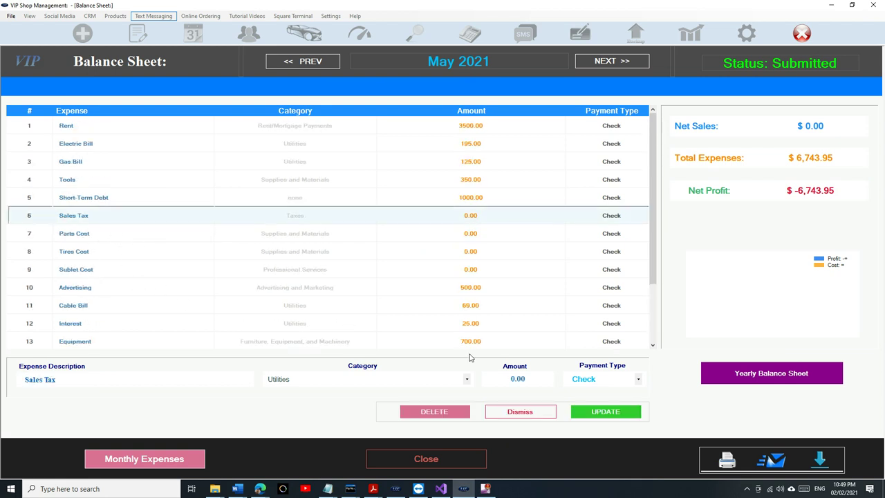
left_click(586, 413)
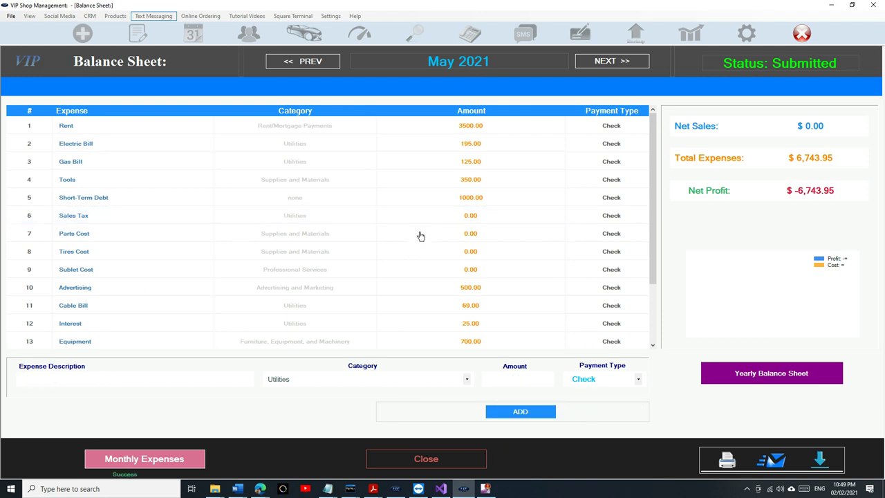
scroll(420, 236, "down", 4)
scroll(420, 237, "up", 3)
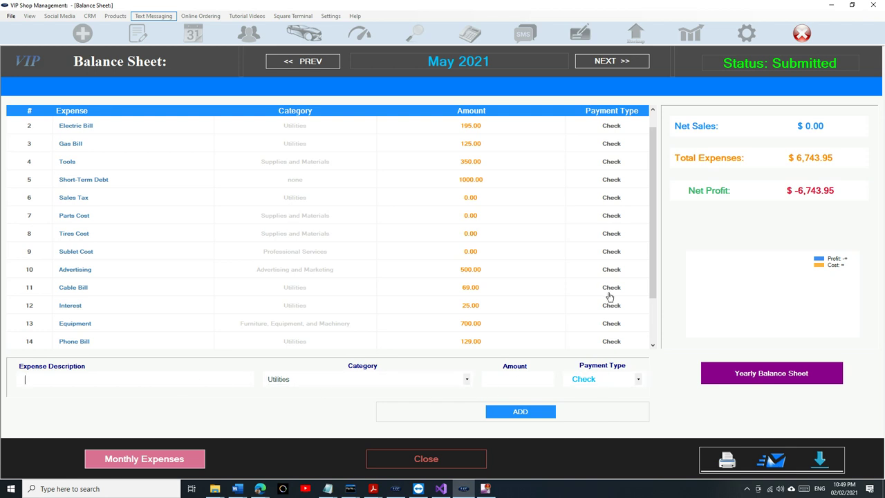
Close the Balance Sheet, view the Daily-Weekly Report, then close it to reach the Main Menu.
left_click(421, 459)
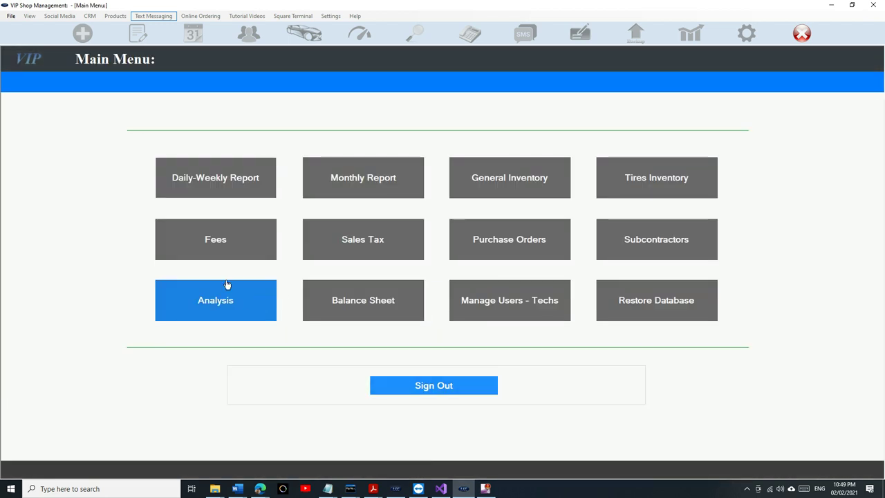
left_click(232, 190)
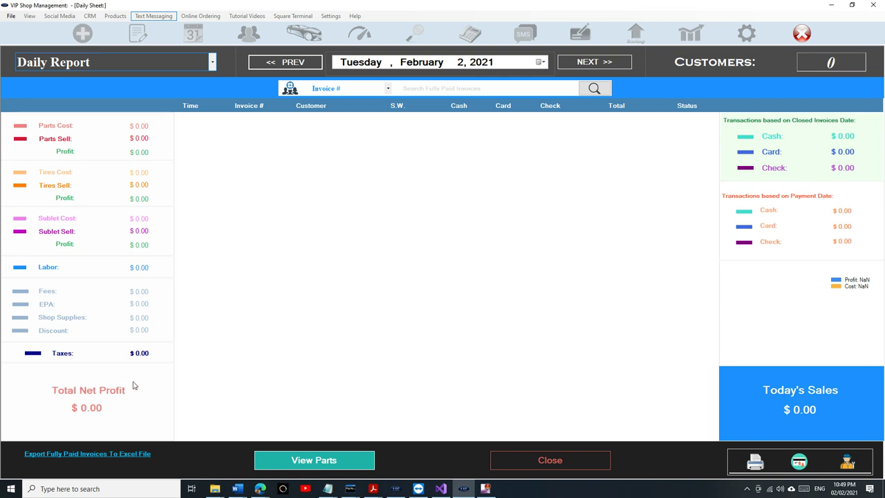
left_click(595, 462)
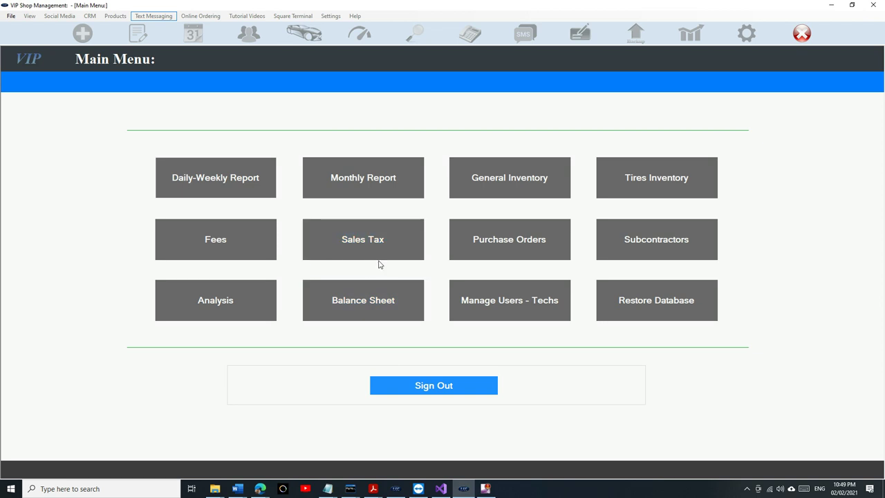
Sign out of the Main Menu back to the blank New Estimate screen.
left_click(433, 388)
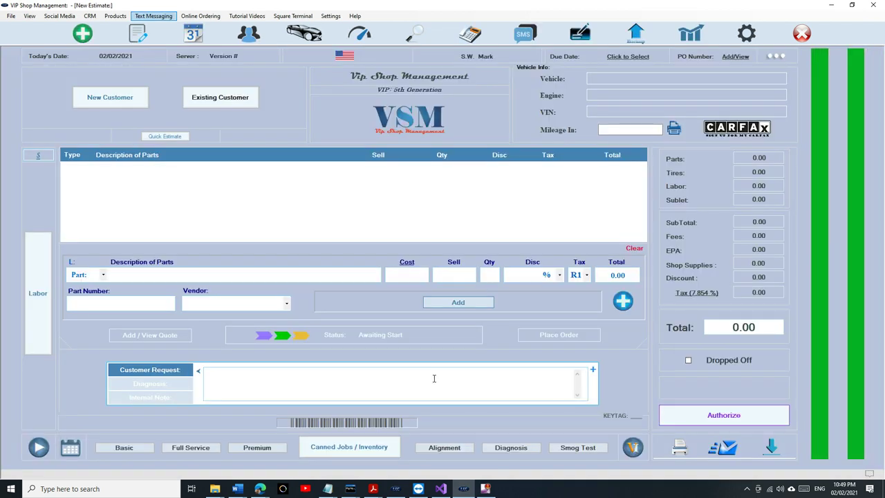